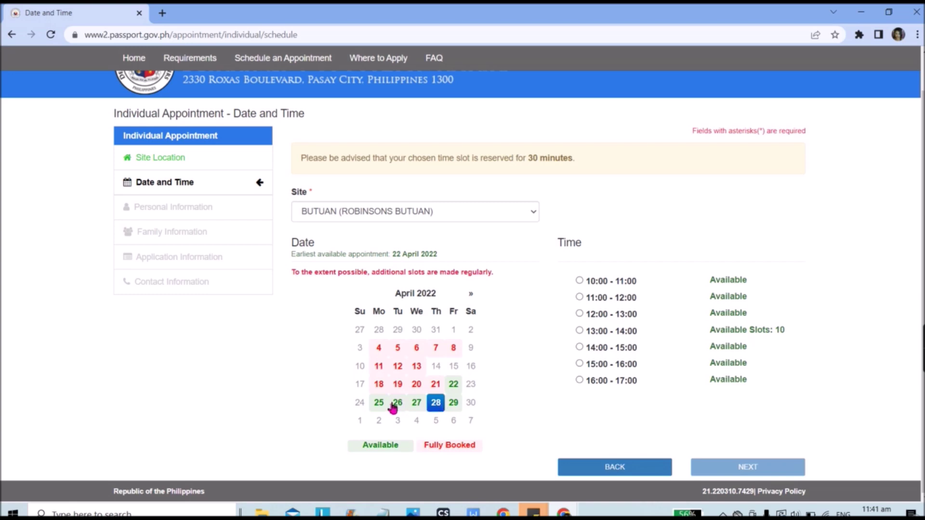
- Pick April 25, 2022 with the 10:00 - 11:00 slot, after briefly checking April 26
click(380, 403)
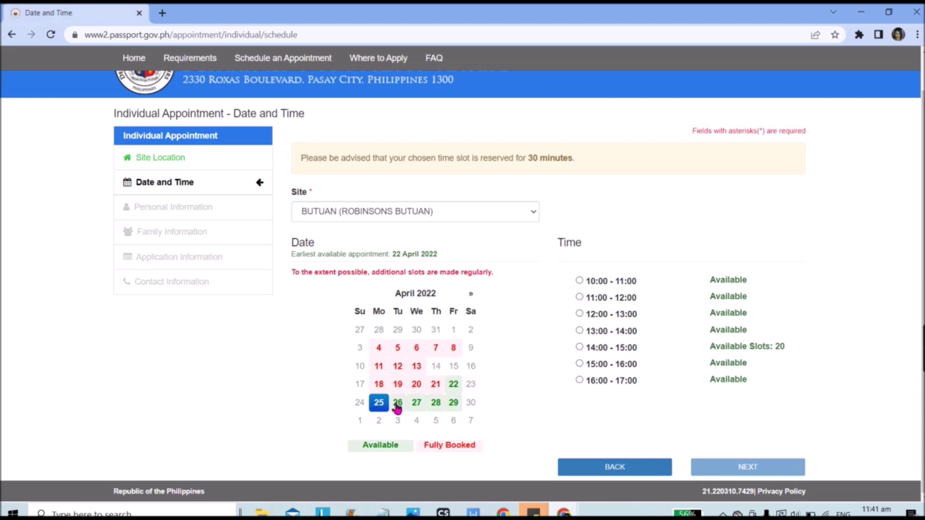
click(397, 409)
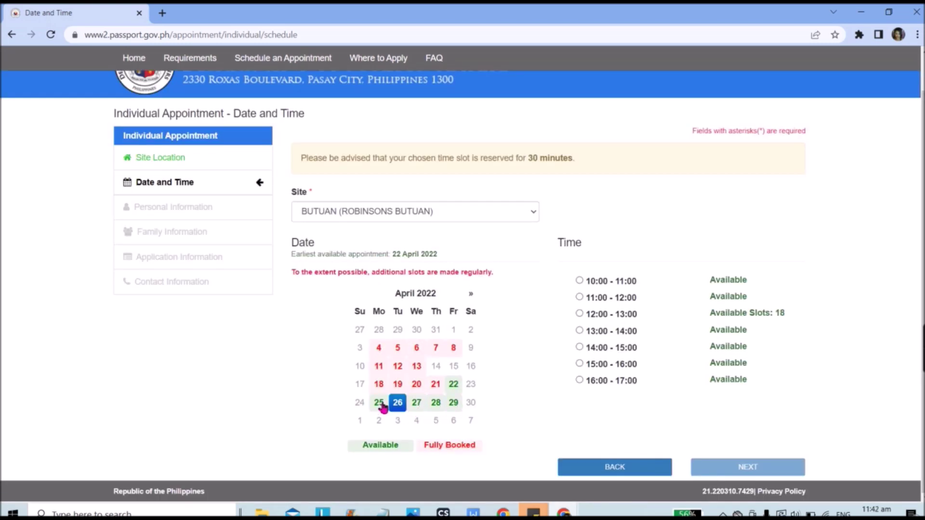
click(382, 406)
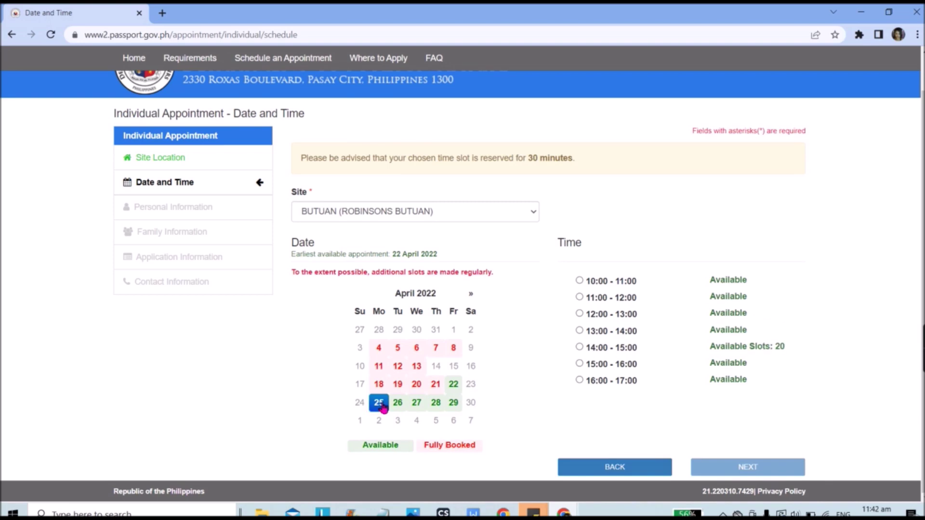
click(579, 281)
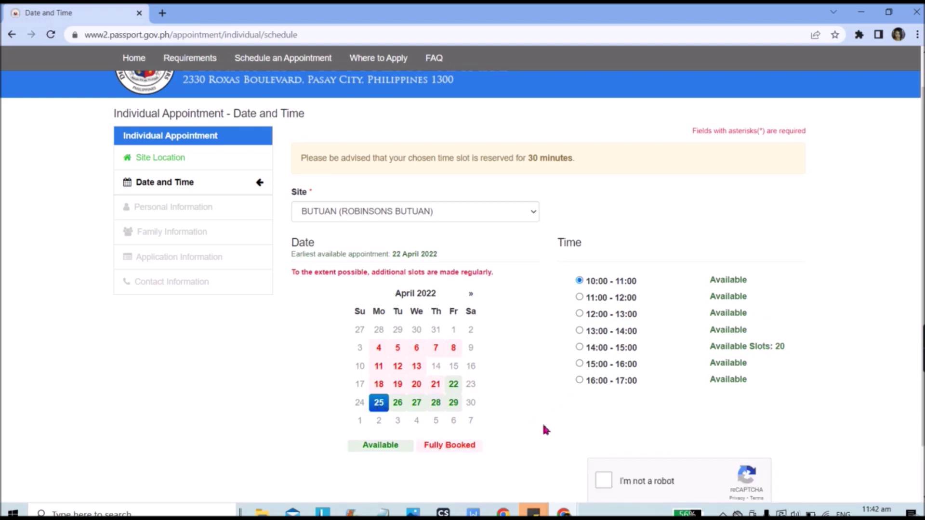
- Solve the reCAPTCHA by selecting the three motorcycle tiles and verifying
click(603, 481)
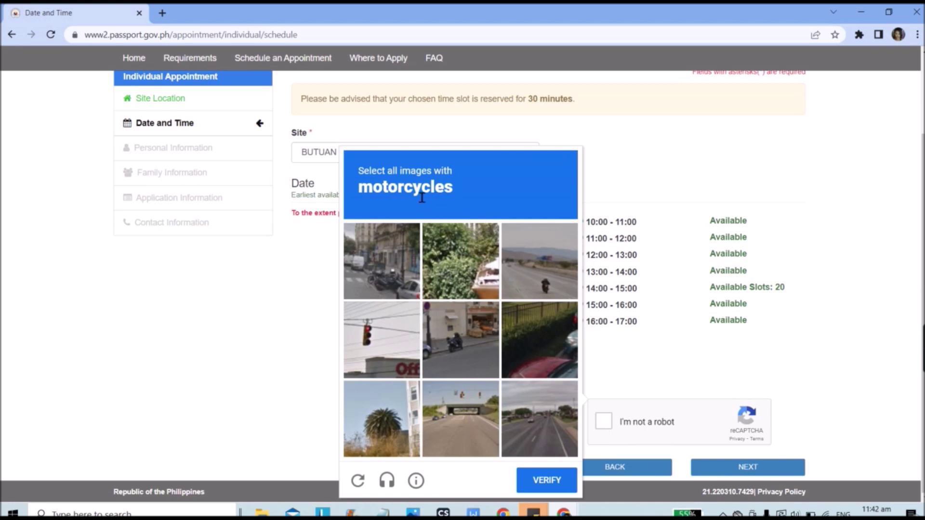
click(463, 369)
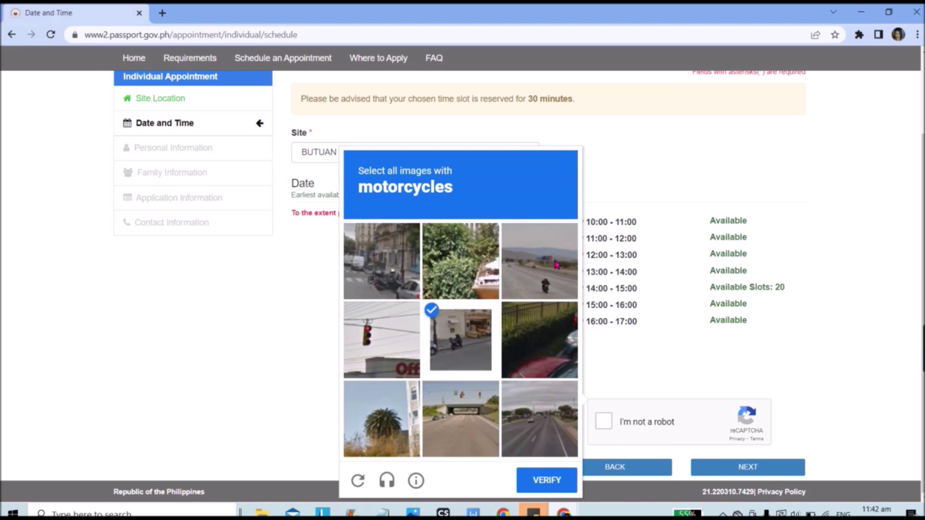
click(558, 265)
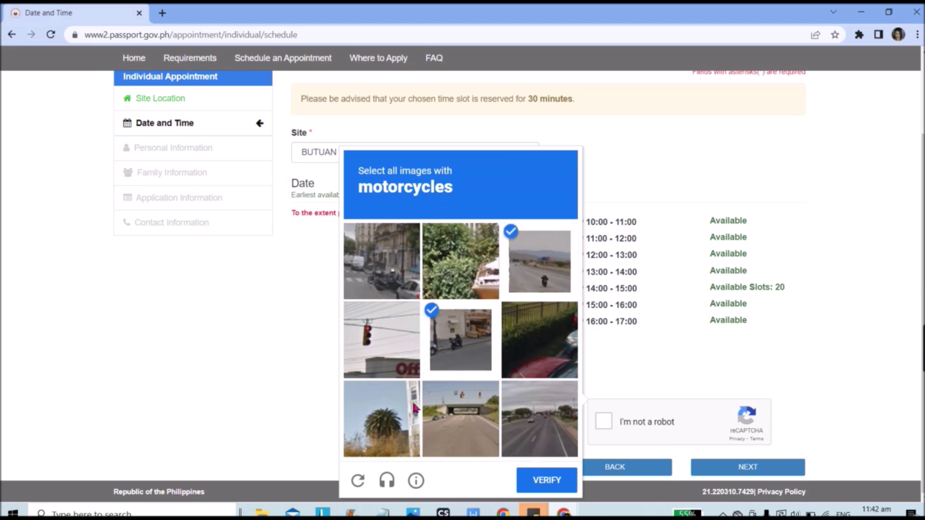
click(381, 282)
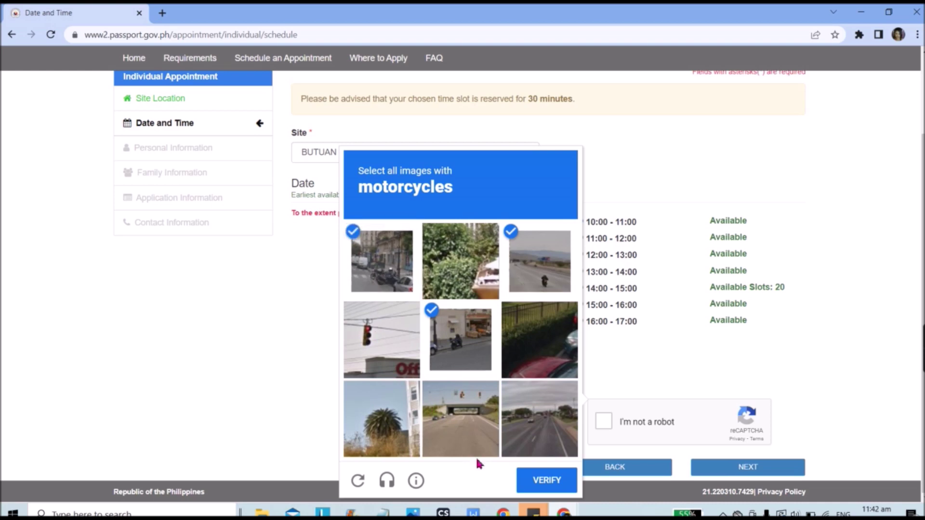
click(539, 488)
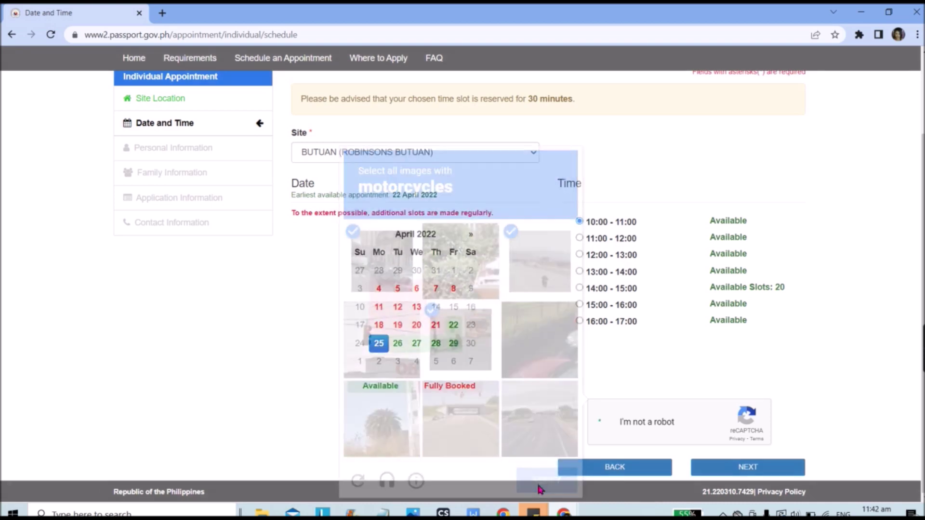
- Accept the name and birth date warning and set the applicant's birth year
click(723, 471)
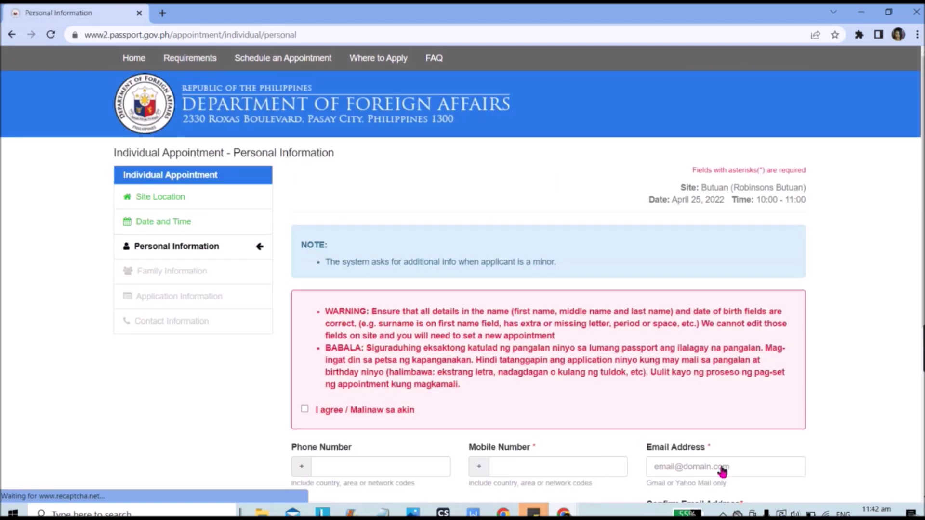
scroll(507, 378, down, 4)
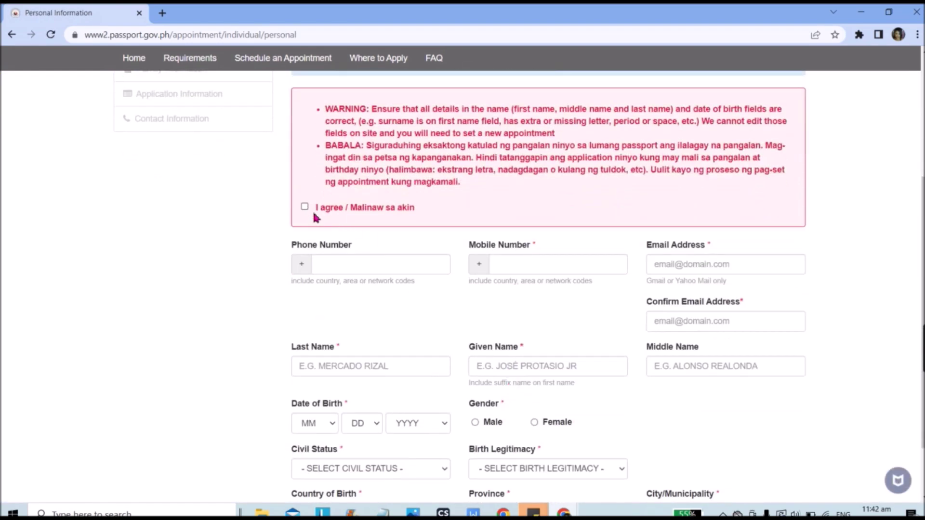
click(304, 207)
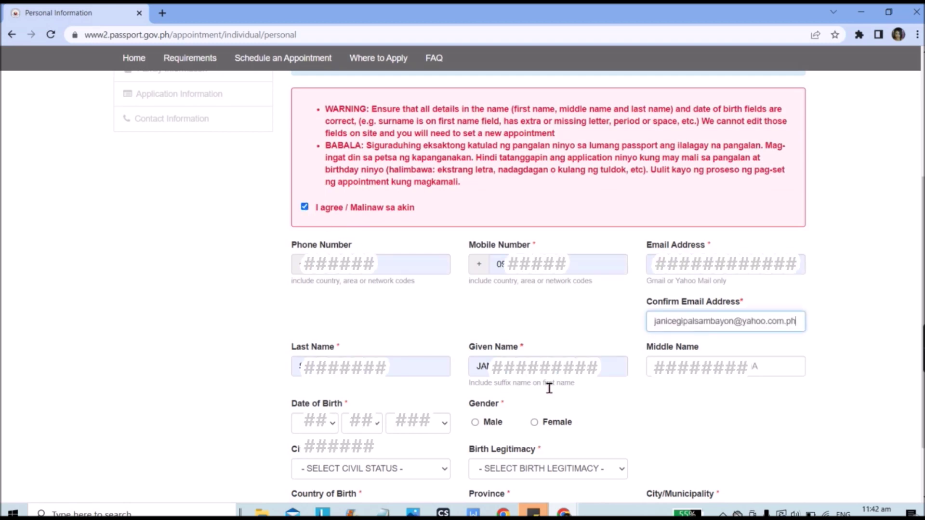
scroll(417, 357, down, 2)
click(416, 355)
key(Down)
key(Down)
key(Down)
key(Down)
key(Down)
key(Down)
key(Down)
key(Down)
key(Down)
key(Down)
key(Down)
key(Down)
key(Down)
key(Down)
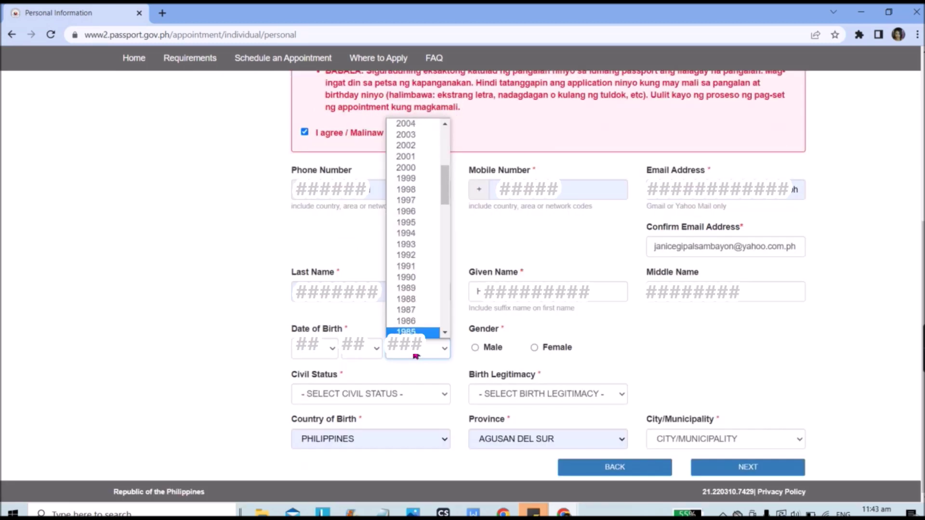
key(Down)
key(Down)
key(Return)
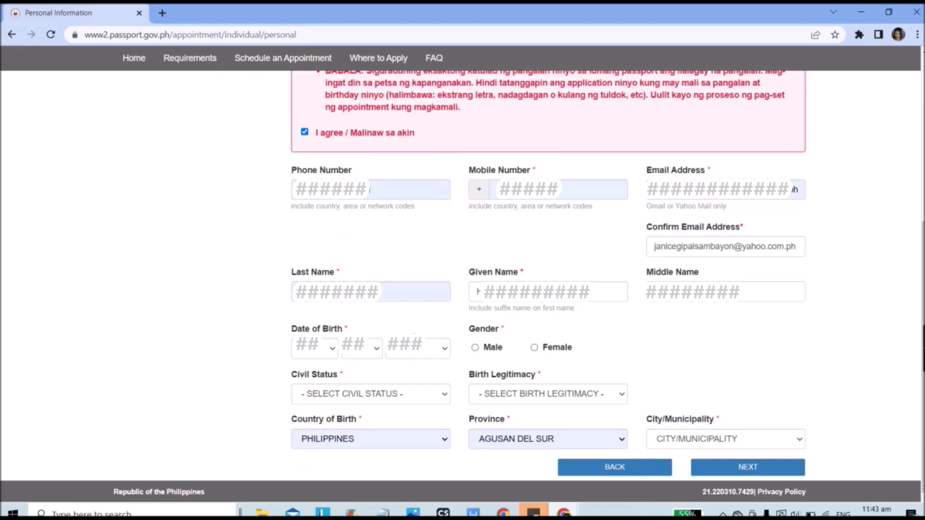
- Set Male, MARRIED, LEGITIMATE, province AGUSAN DEL SUR and city SIBAGAT, then continue
click(476, 349)
click(378, 394)
click(329, 437)
click(557, 391)
click(501, 419)
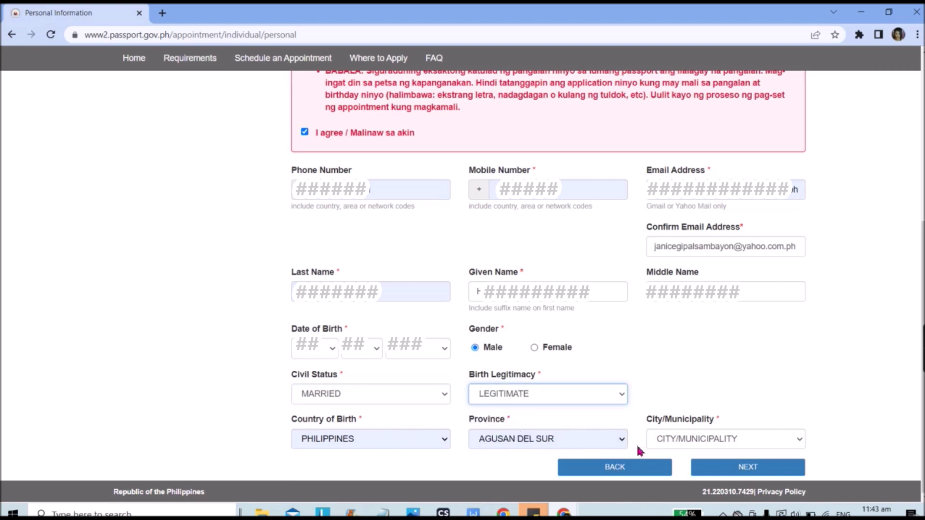
click(550, 443)
click(550, 441)
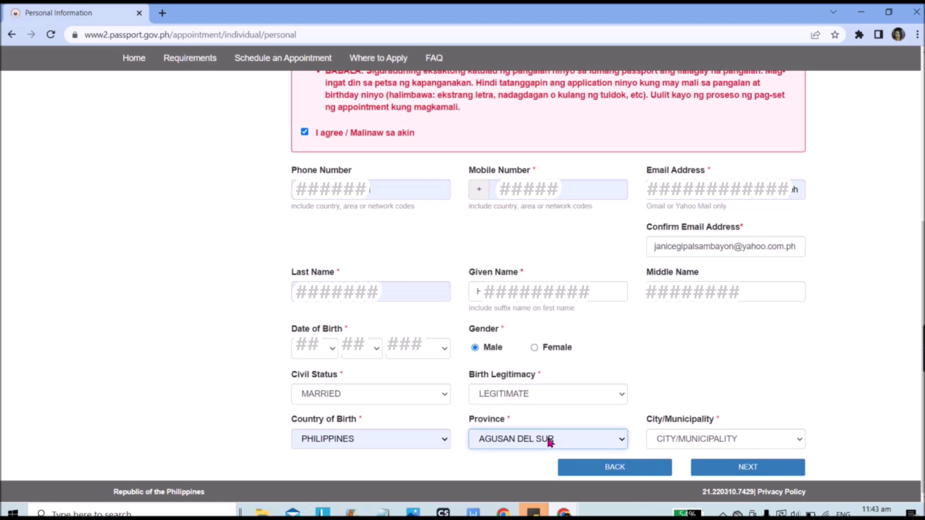
click(723, 437)
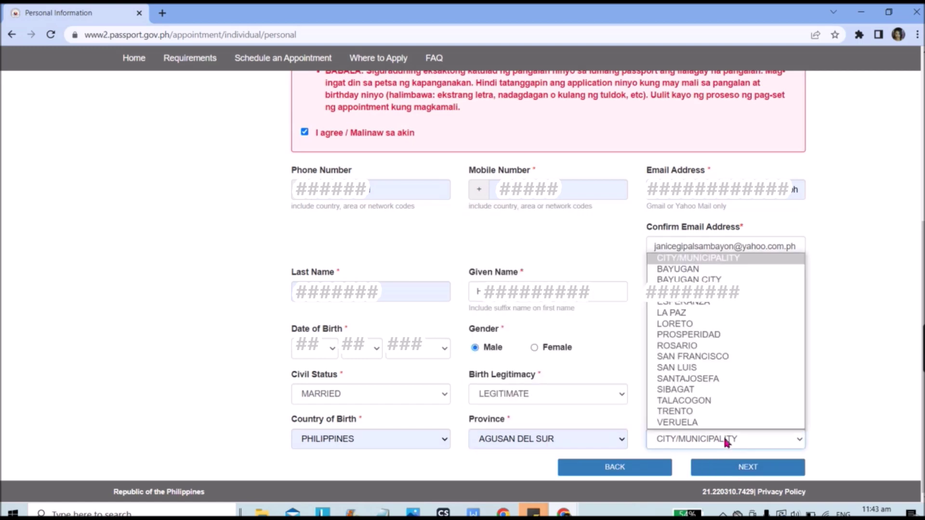
click(679, 390)
click(744, 467)
scroll(460, 272, down, 2)
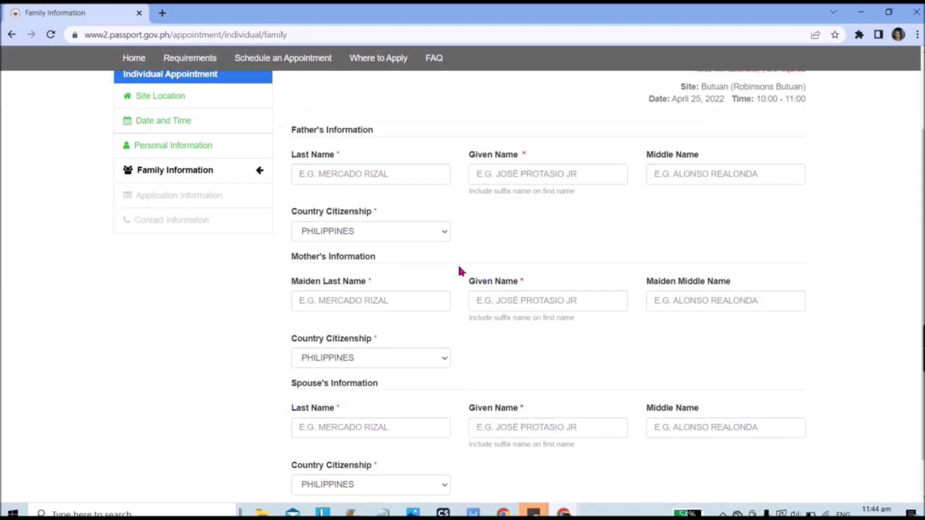
- Enter the father's last, given and middle names
scroll(460, 271, up, 2)
click(359, 275)
key(Tab)
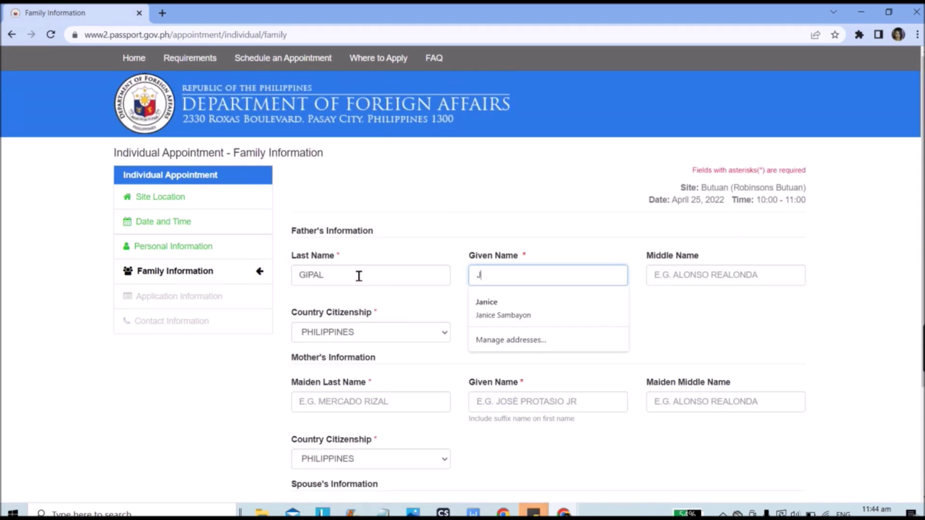
key(Escape)
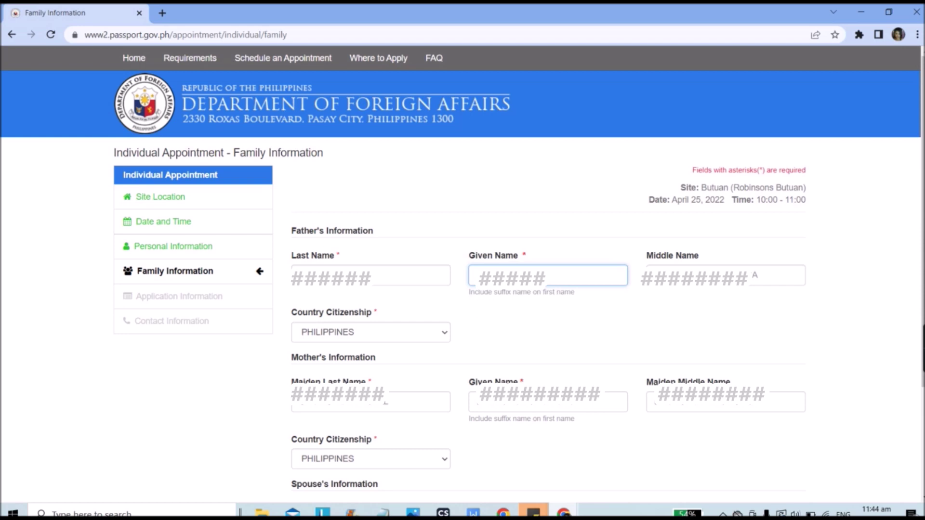
click(725, 275)
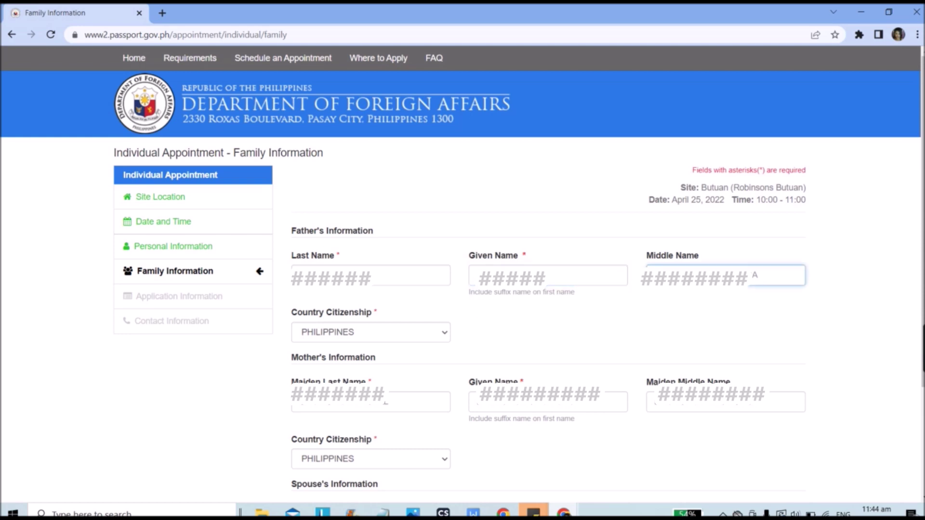
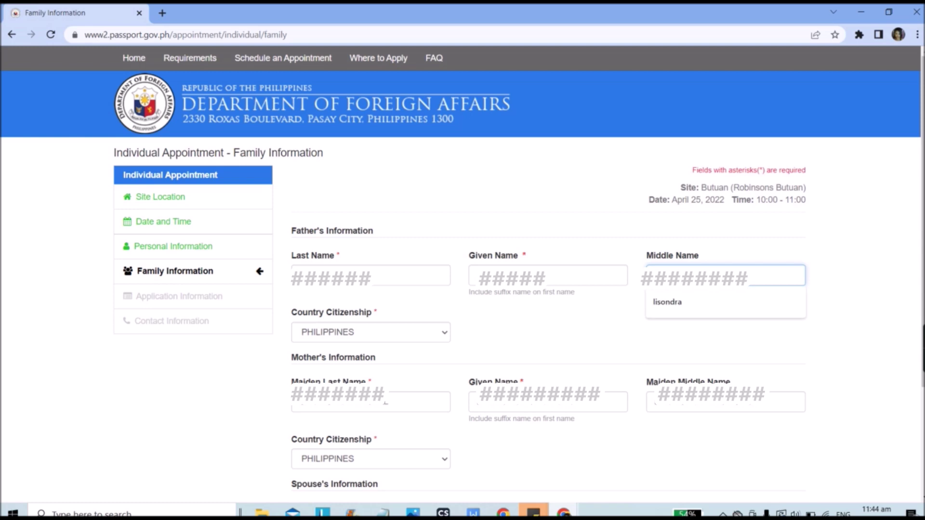
key(Escape)
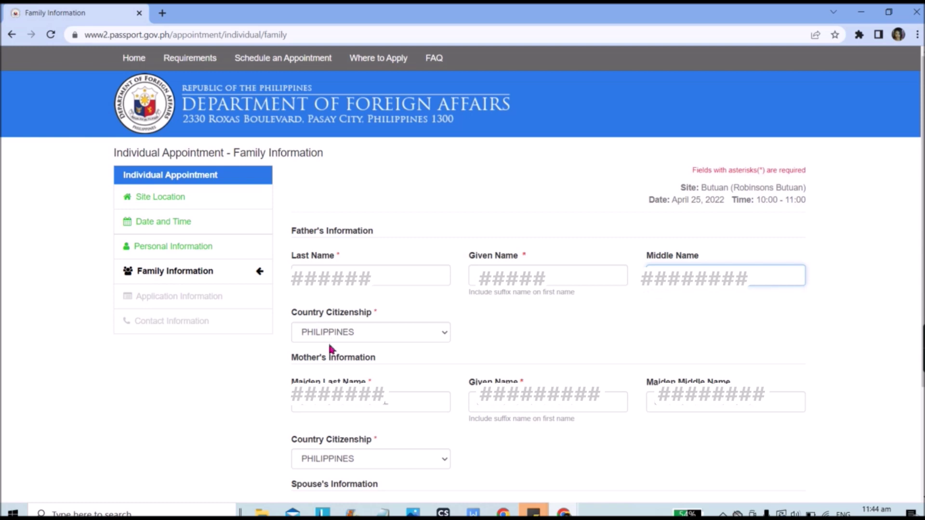
- Enter the mother's maiden last, given and middle names
click(328, 407)
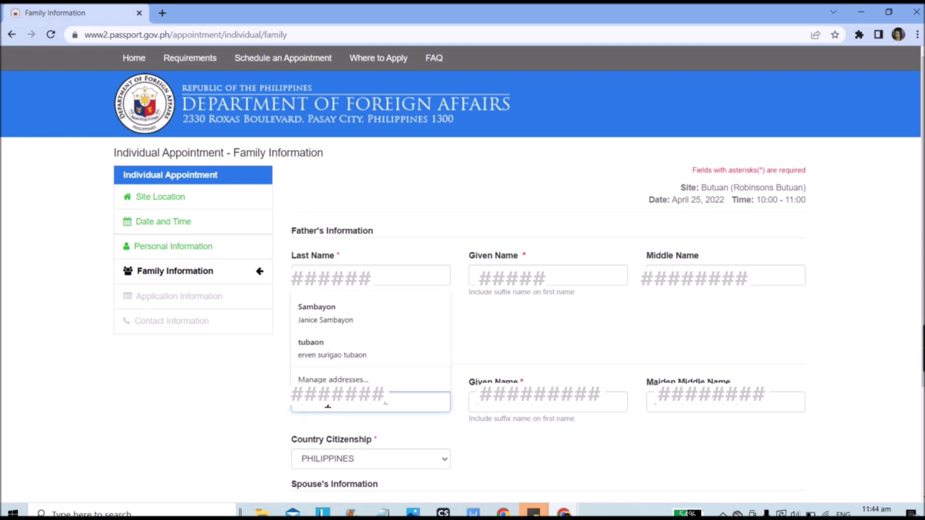
text(C)
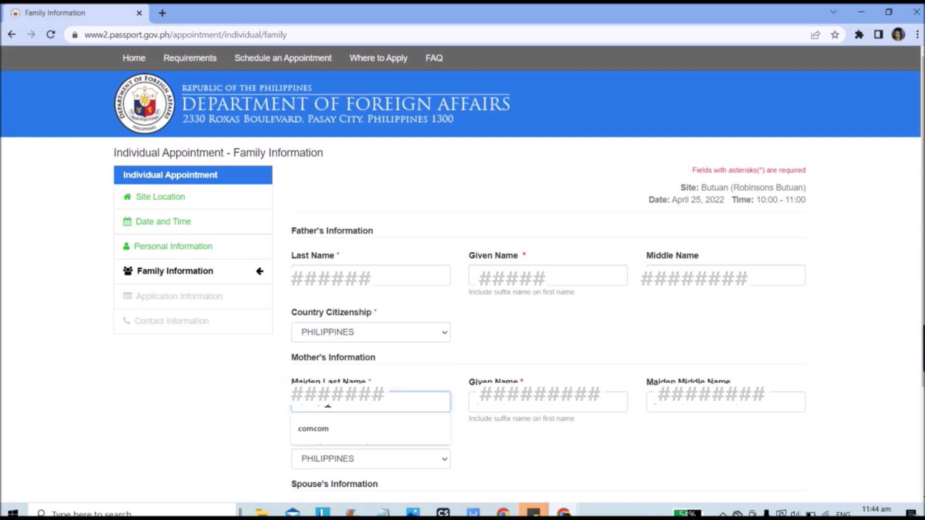
key(Escape)
click(520, 408)
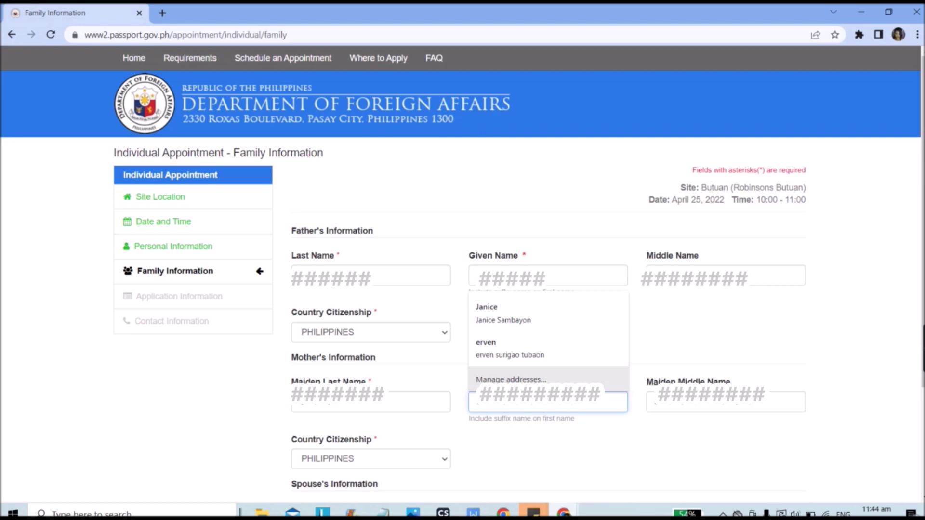
text(E)
key(Escape)
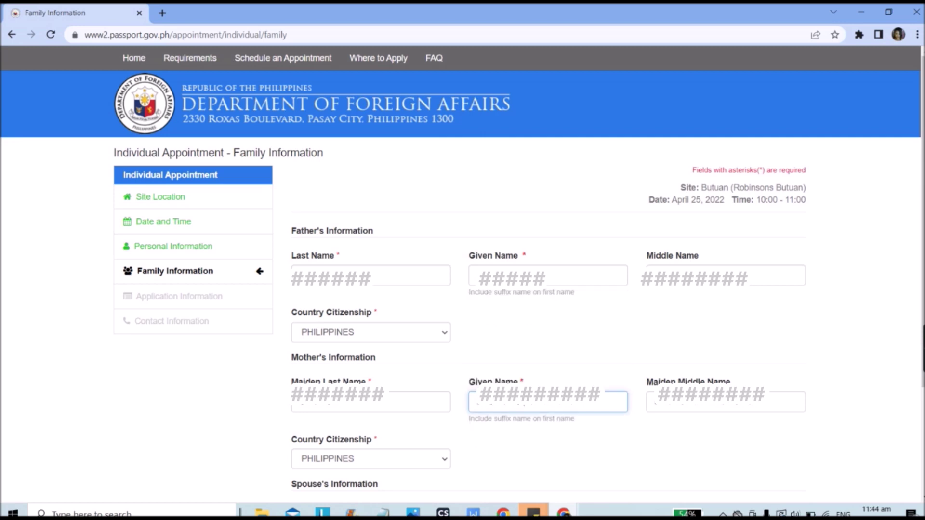
click(690, 407)
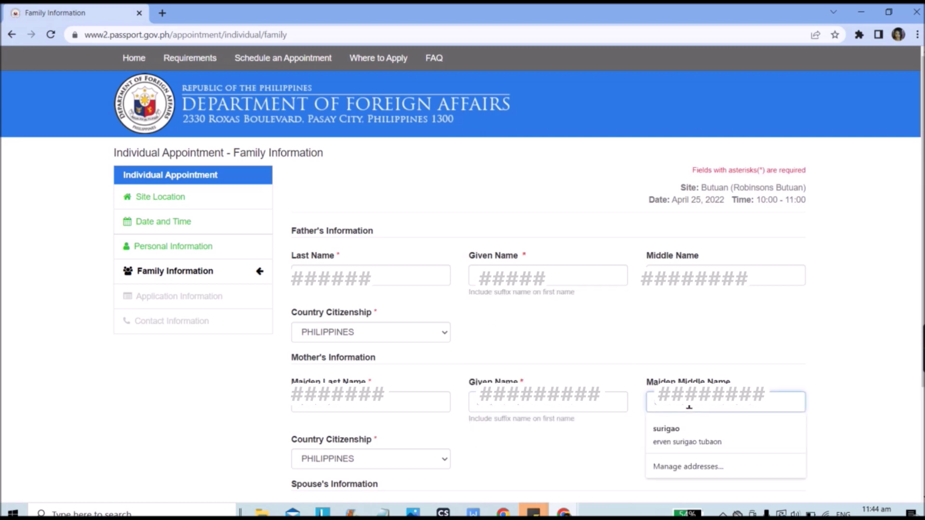
- Fill in the spouse's last, given and middle names and proceed to Application Information
scroll(351, 444, down, 2)
click(352, 431)
key(Escape)
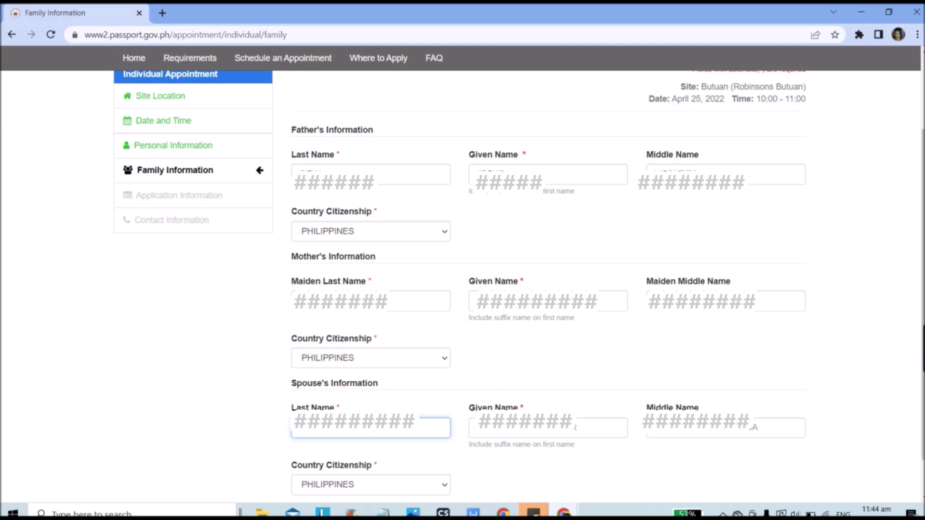
click(524, 436)
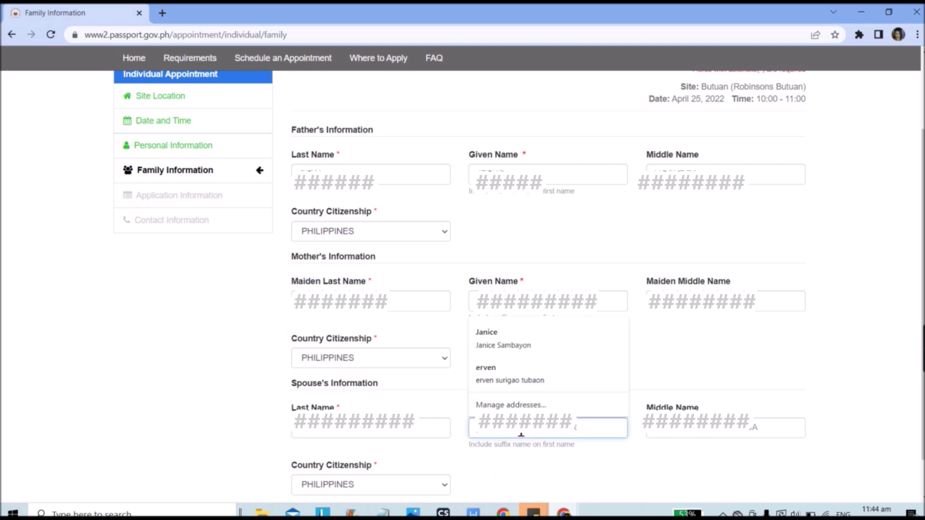
click(391, 435)
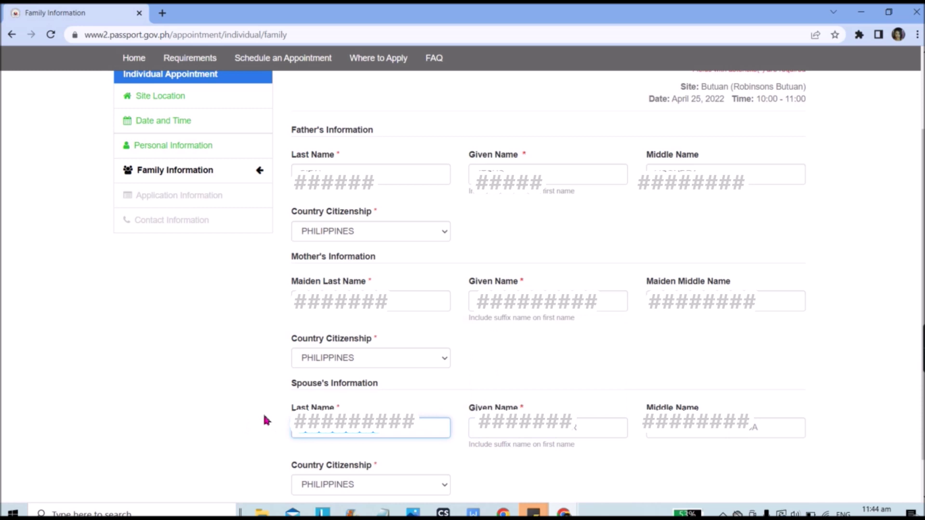
key(BackSpace)
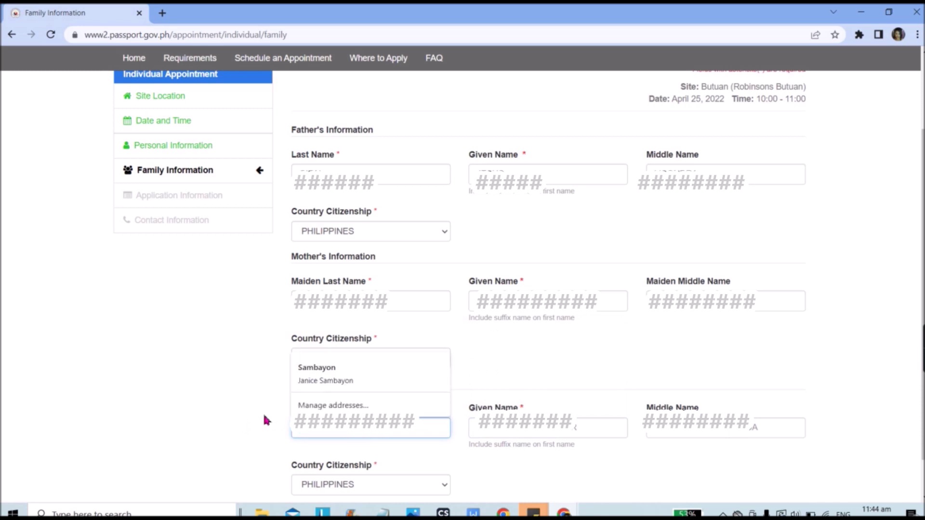
click(488, 436)
key(Escape)
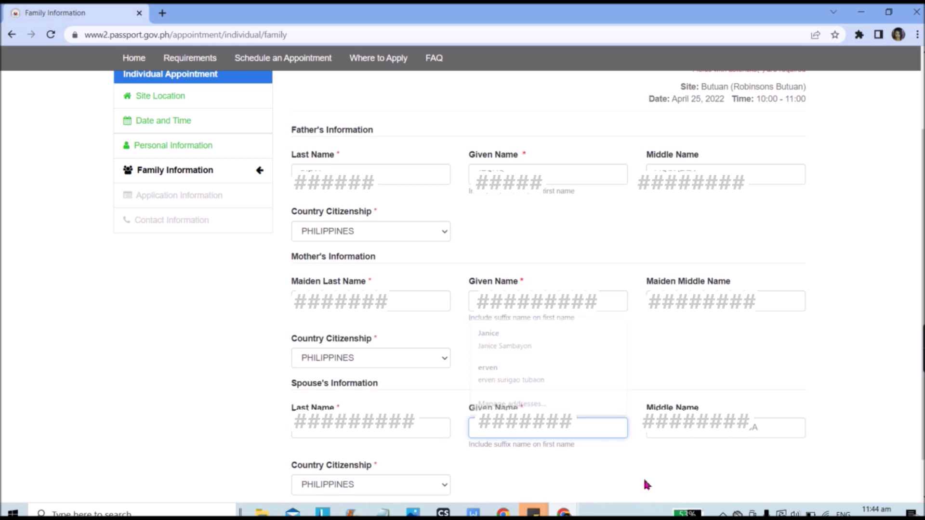
key(BackSpace)
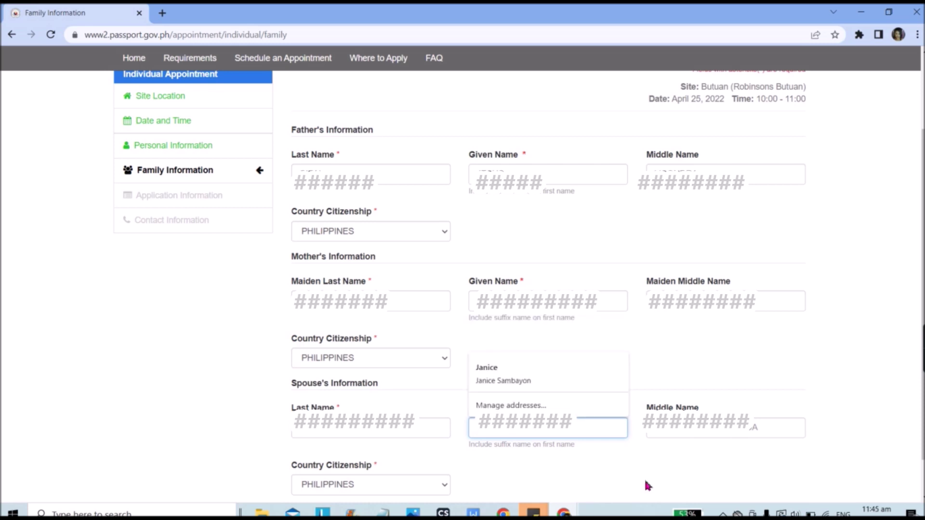
click(728, 432)
key(Escape)
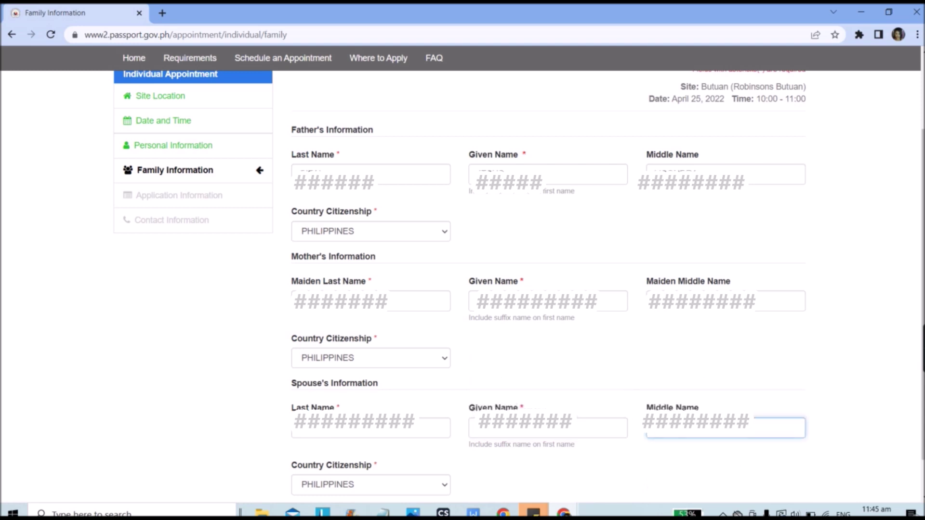
scroll(672, 457, down, 1)
click(750, 468)
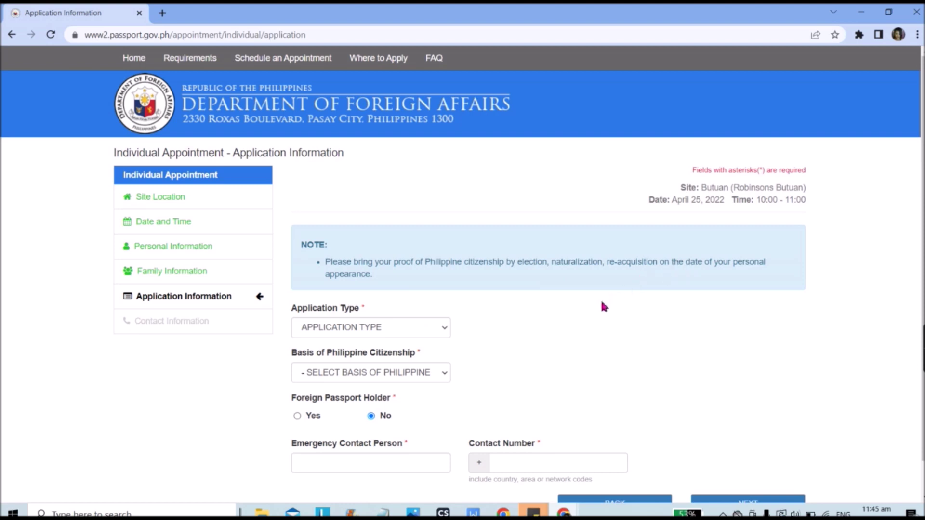
- Set Application Type NEW and citizenship basis BIRTH, and enter the emergency contact person and number
scroll(602, 306, down, 1)
click(375, 295)
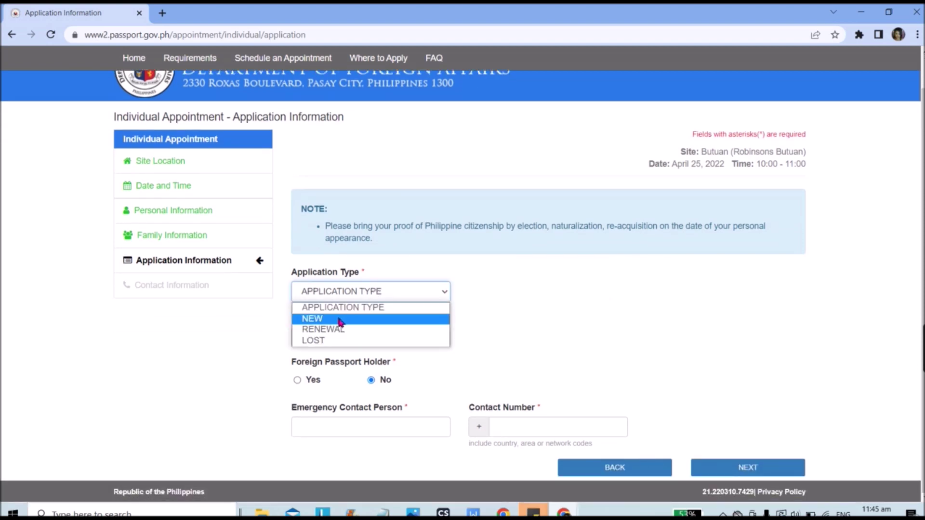
click(340, 320)
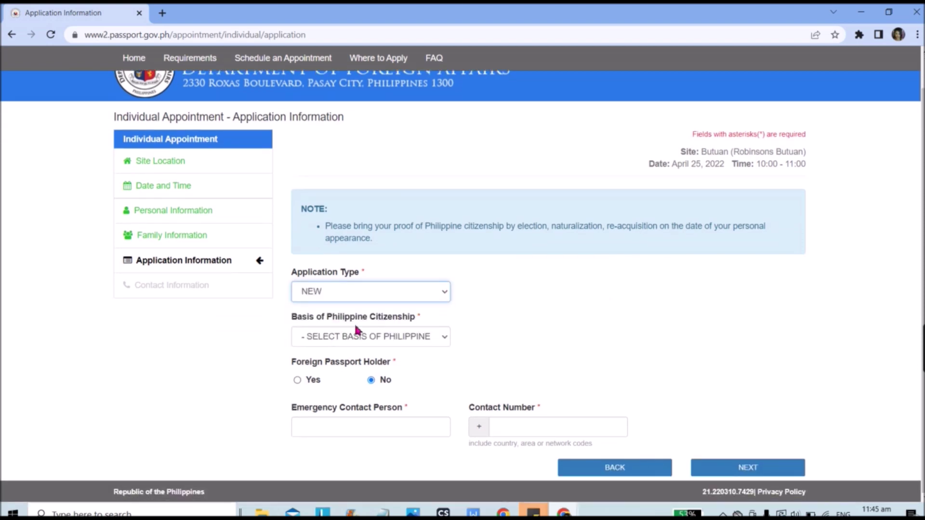
click(336, 342)
click(340, 364)
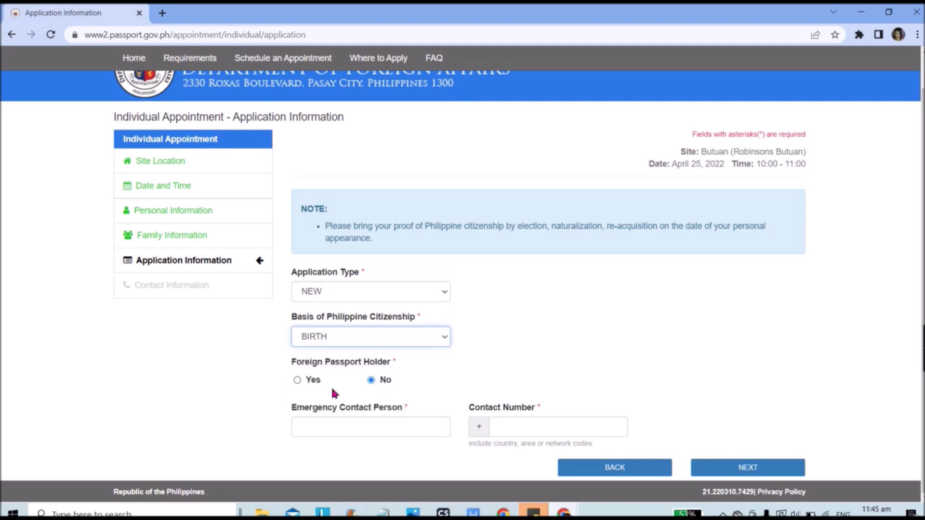
click(358, 427)
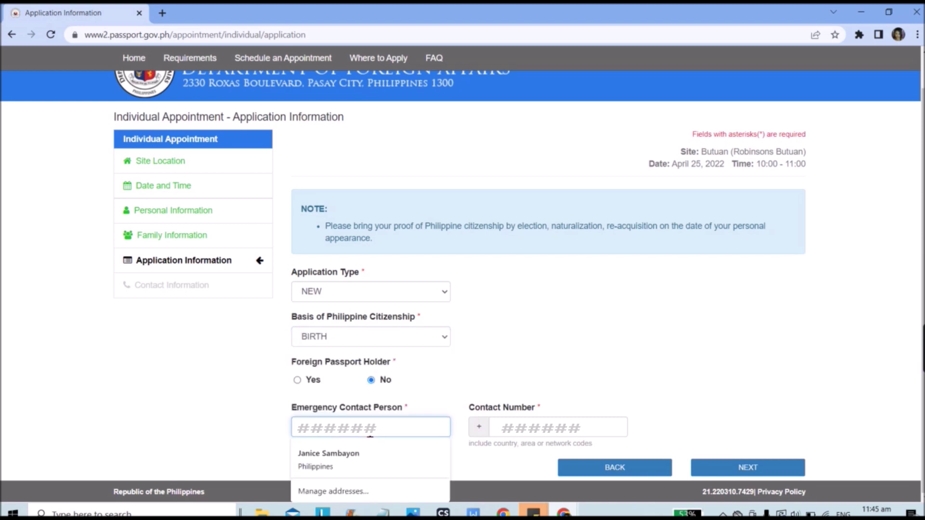
key(Tab)
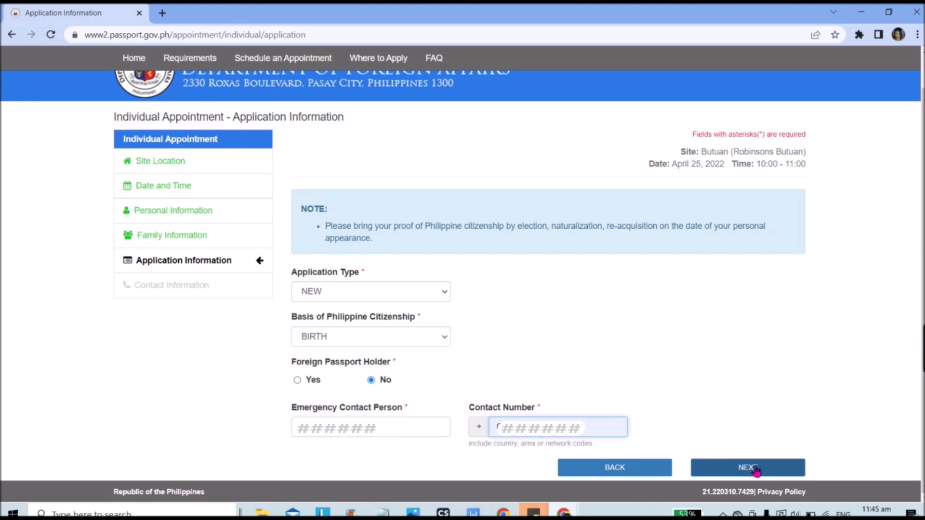
- Autofill the address and office details on Contact Information, then advance to Information Review
click(747, 468)
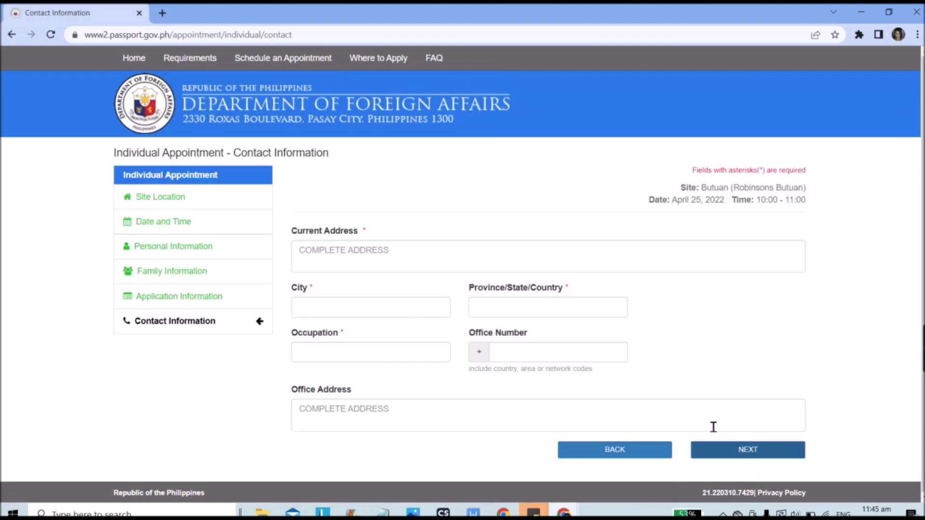
click(362, 422)
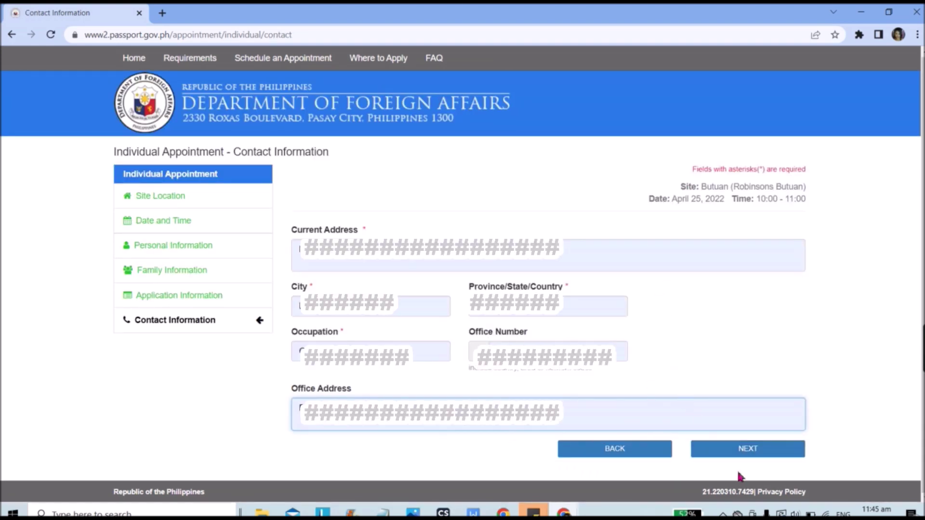
click(740, 454)
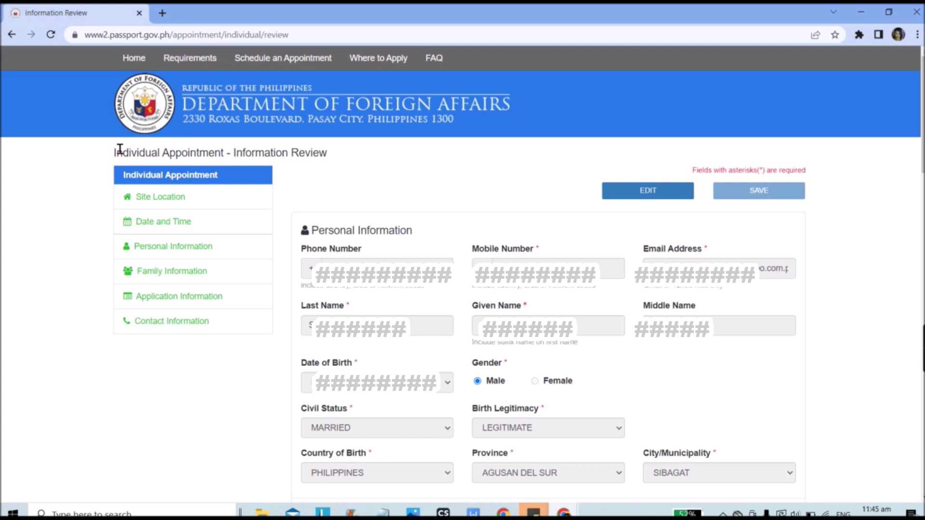
drag(112, 153, 325, 157)
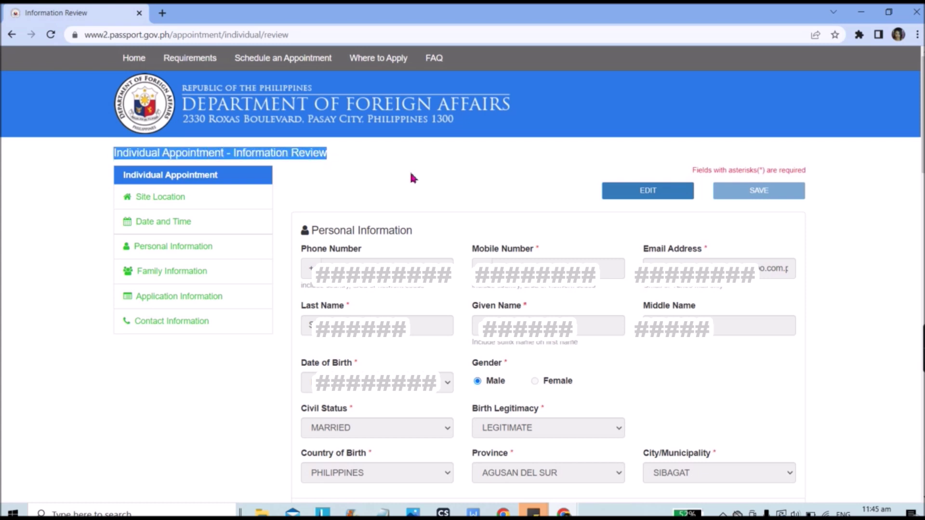
click(441, 181)
scroll(505, 254, down, 20)
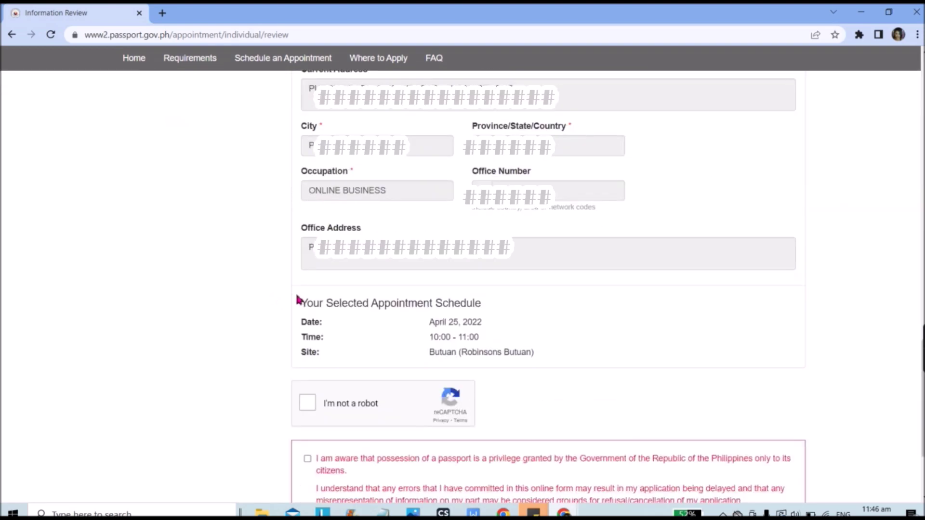
drag(295, 303, 534, 357)
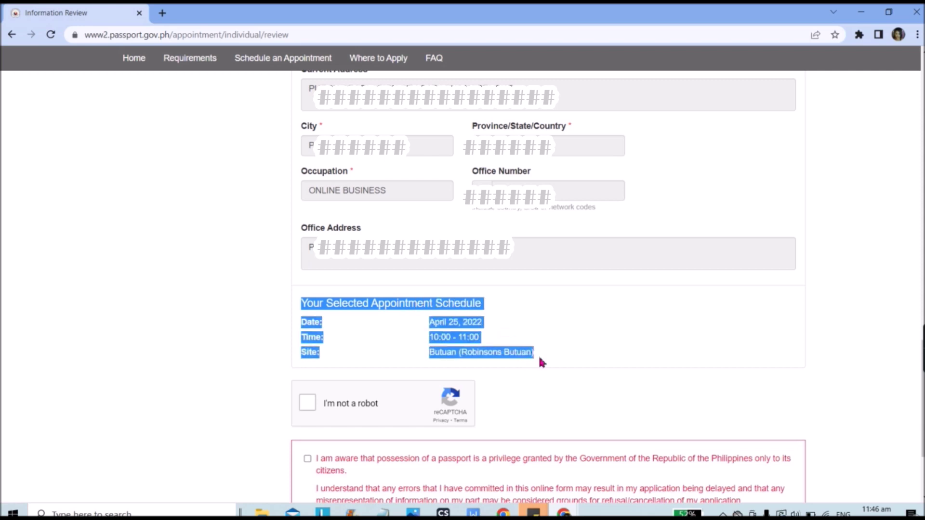
drag(540, 359, 495, 338)
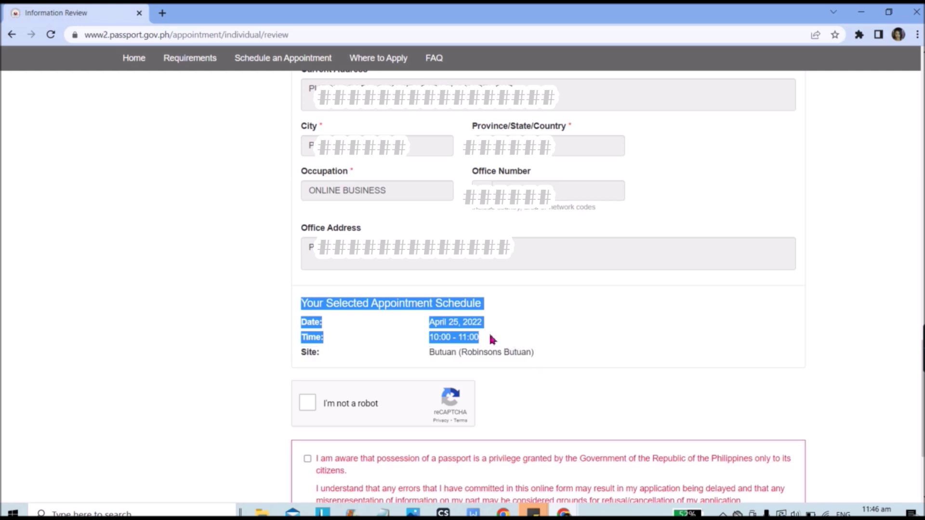
drag(490, 335, 513, 324)
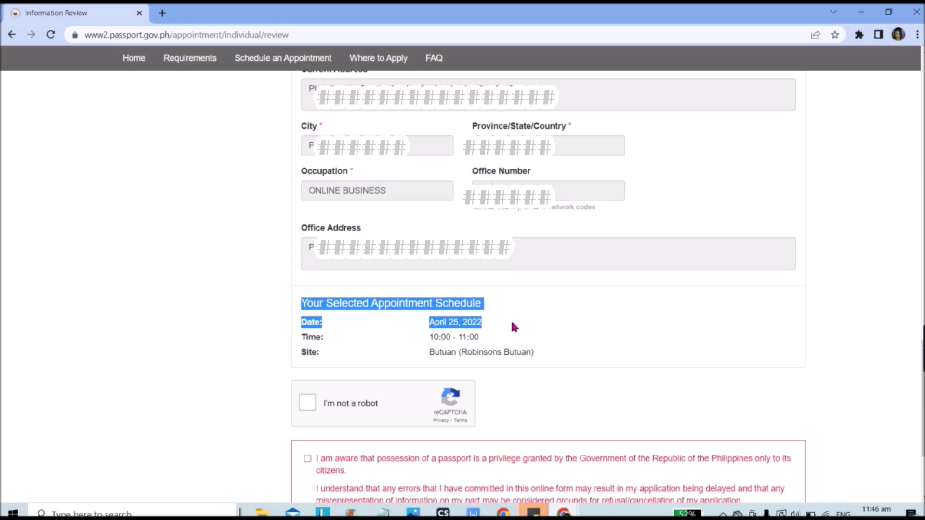
- Verify the reCAPTCHA with the two chimney tiles and tick the passport privilege declaration
click(309, 403)
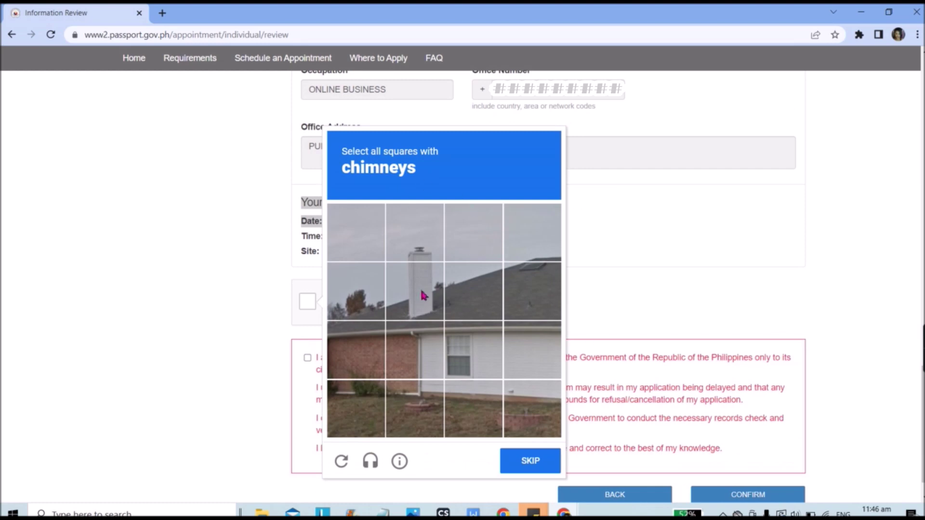
click(409, 222)
click(424, 292)
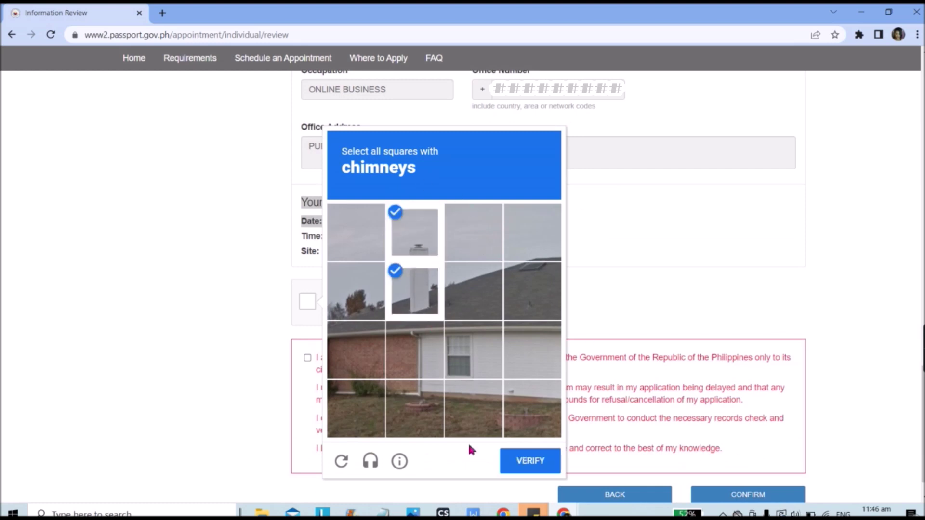
click(525, 461)
click(307, 320)
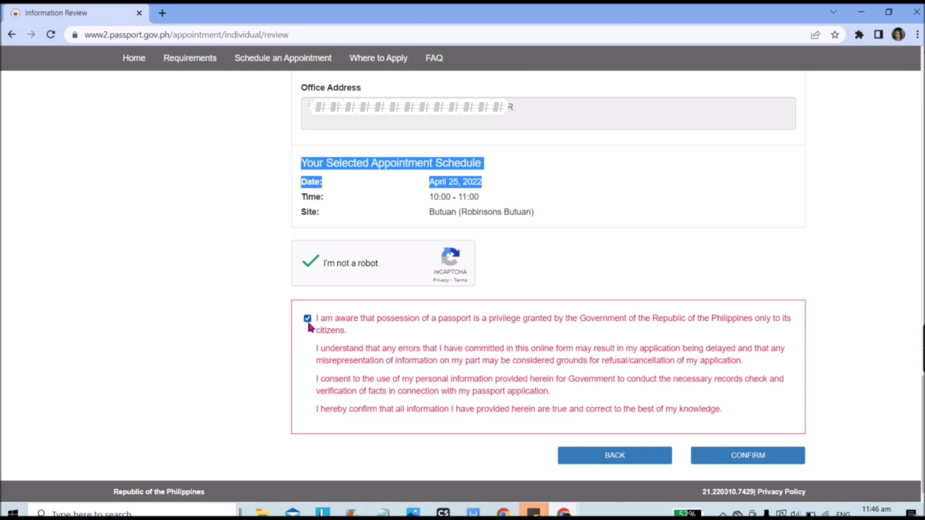
click(536, 211)
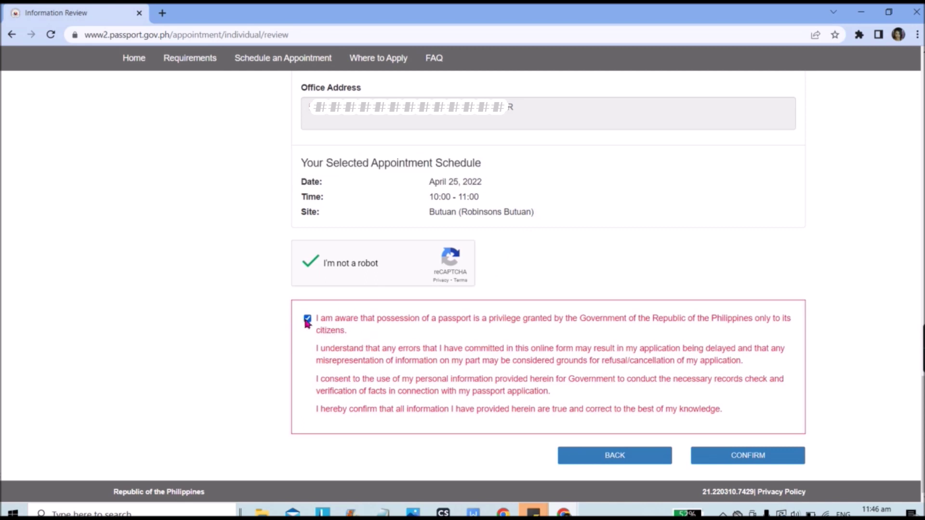
- Confirm the reviewed booking and wait for the Payment Reference email to arrive
click(731, 460)
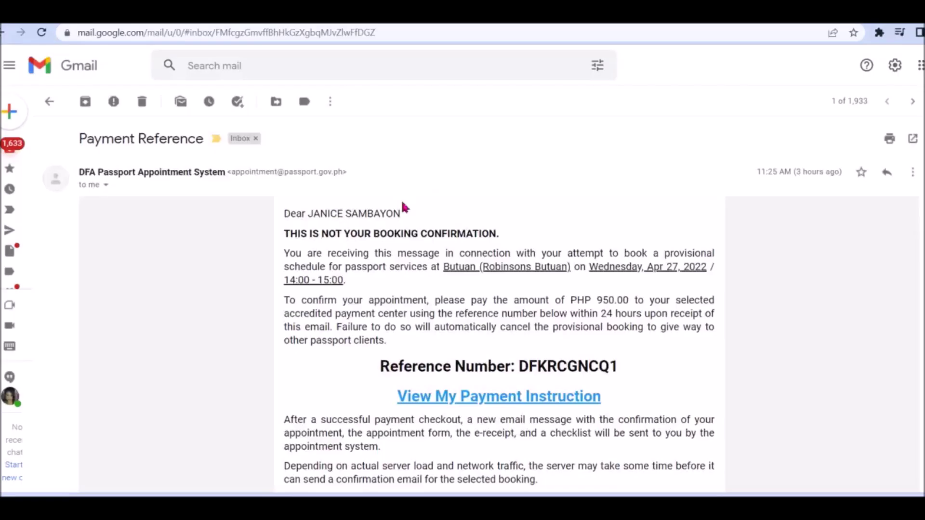
- Select the reference number in the email and confirm the ePayment page shows PHP 1,000.00 due
scroll(403, 207, down, 2)
drag(622, 261, 383, 254)
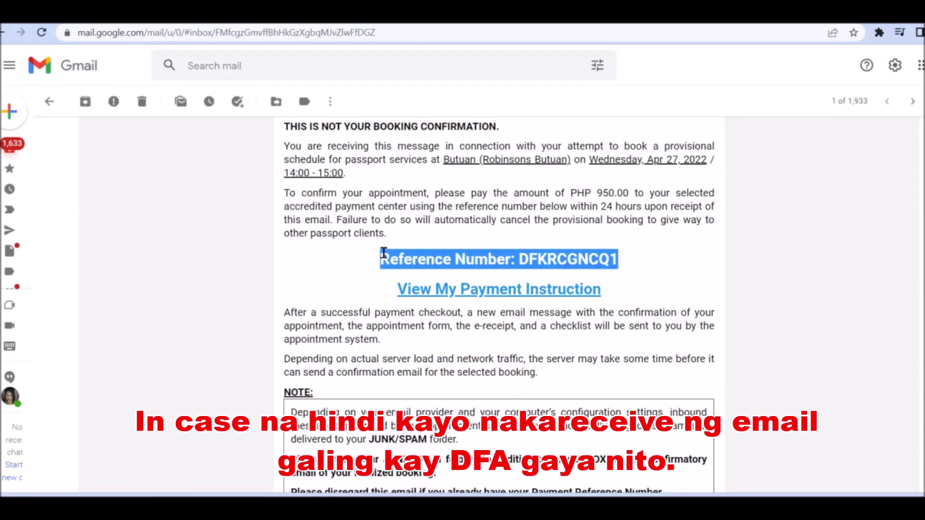
click(598, 141)
drag(622, 262, 522, 258)
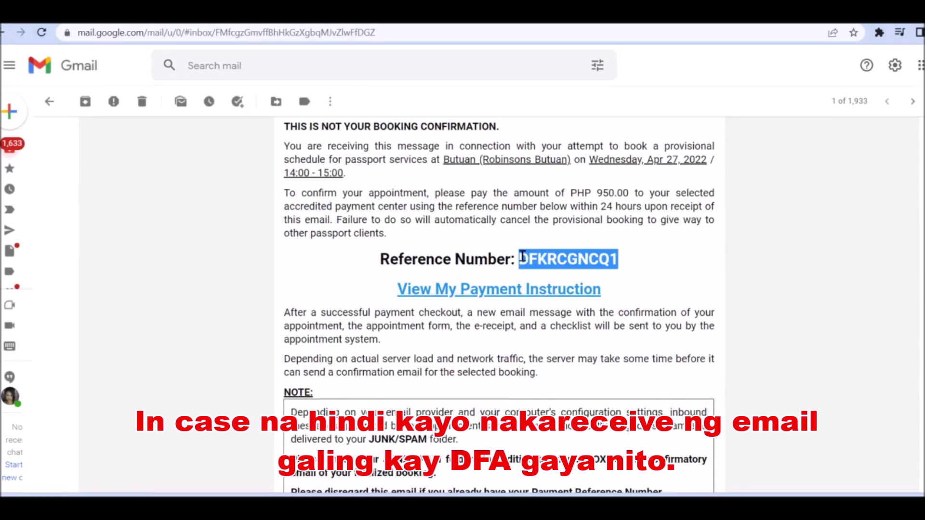
click(522, 258)
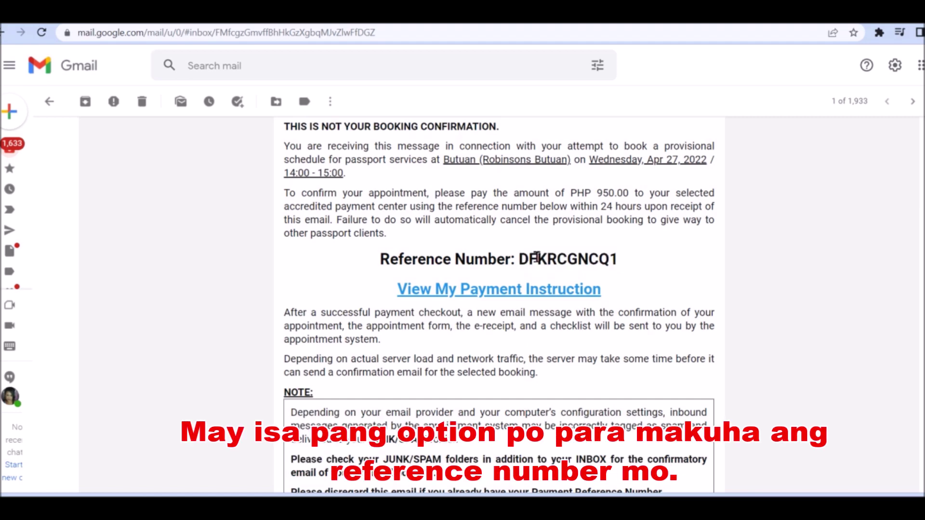
drag(623, 262, 521, 258)
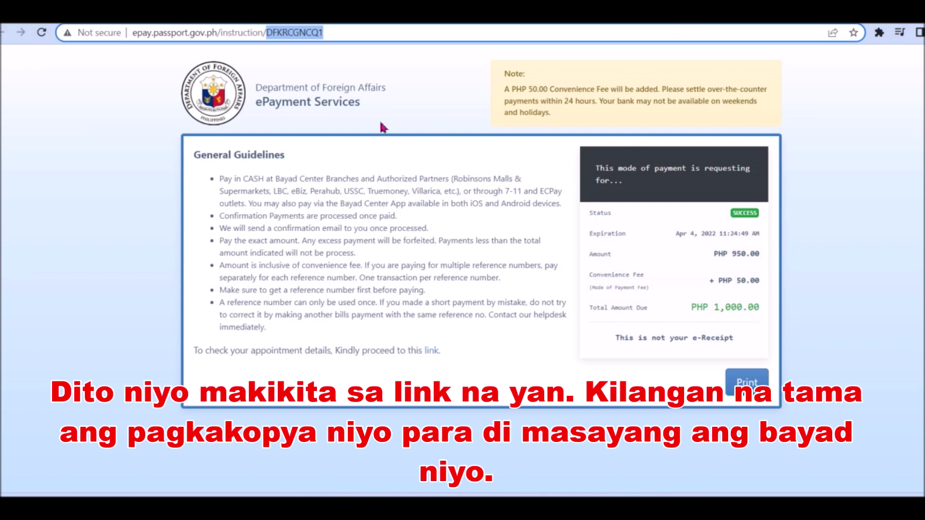
drag(324, 33, 262, 32)
click(730, 219)
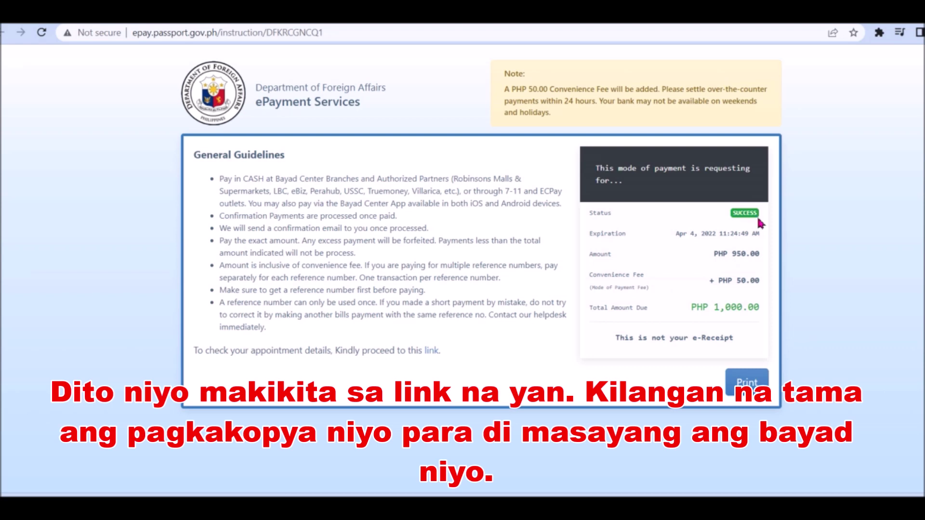